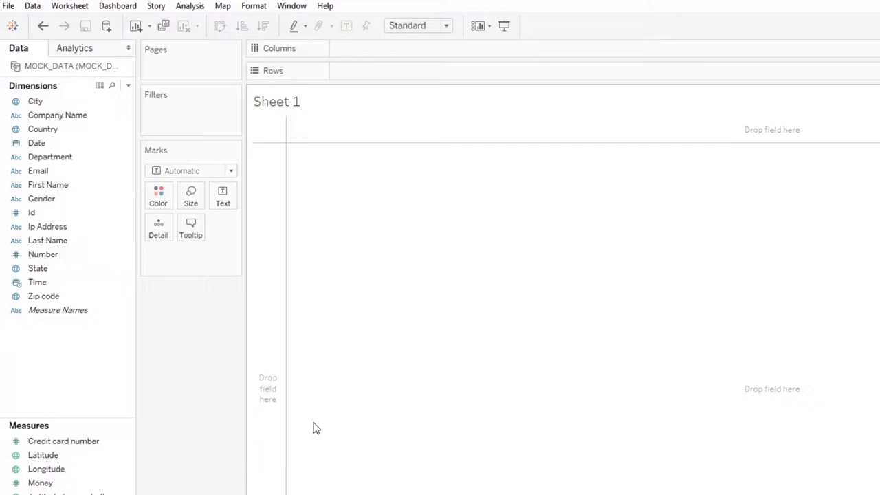
# Step: Browse the City, Country and Company Name fields, and the new-sheet options, without changing anything
pyautogui.click(15, 102)
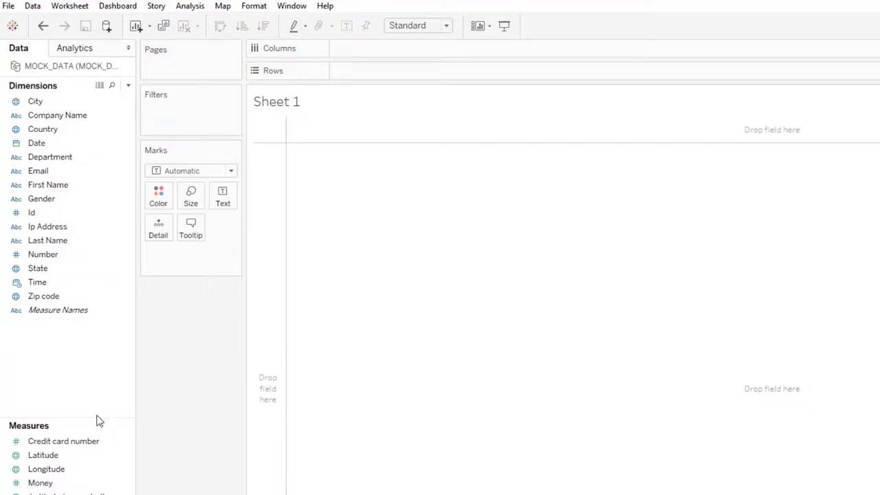
pyautogui.click(15, 103)
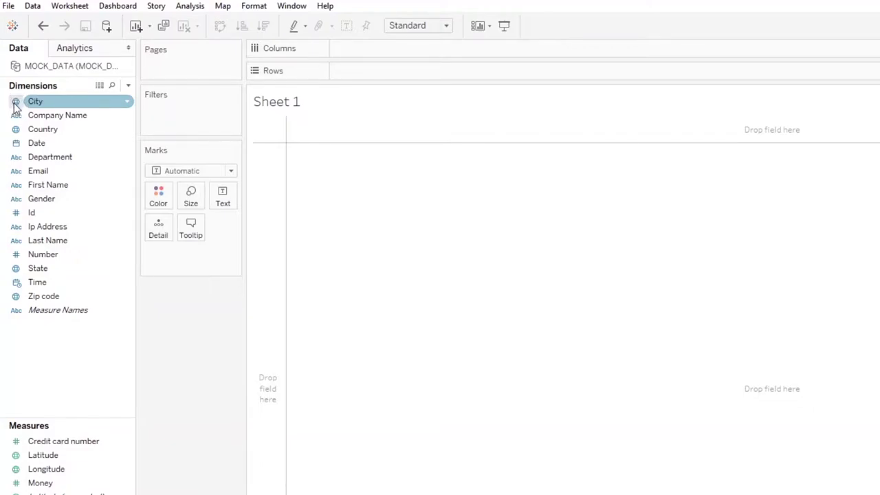
pyautogui.click(16, 130)
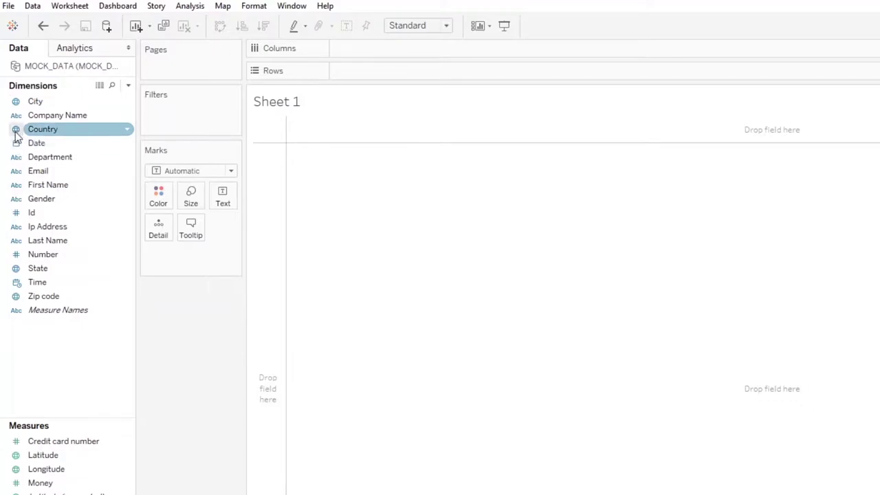
pyautogui.click(19, 115)
pyautogui.click(18, 116)
pyautogui.click(21, 283)
pyautogui.click(19, 297)
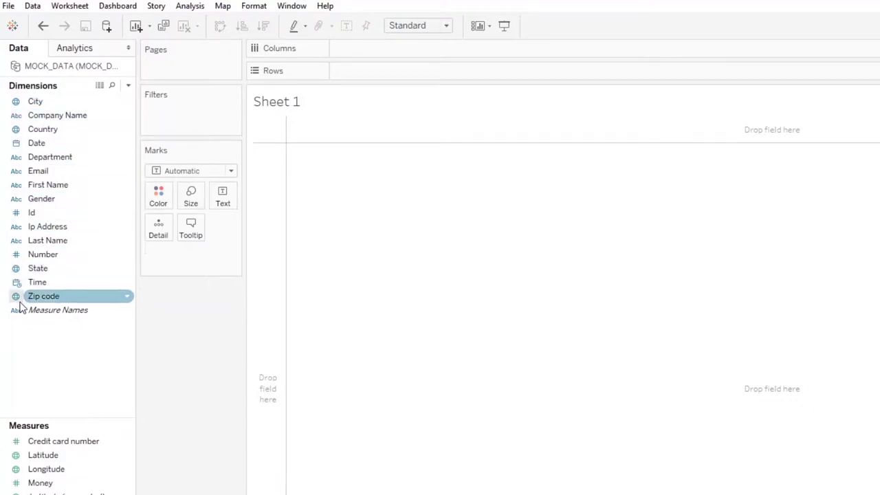
pyautogui.click(17, 284)
pyautogui.click(18, 274)
pyautogui.click(15, 155)
pyautogui.click(11, 103)
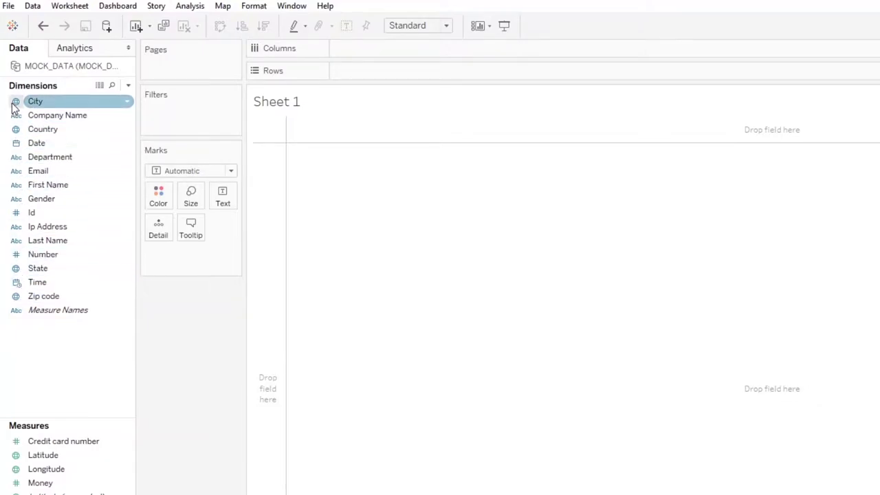
pyautogui.click(11, 114)
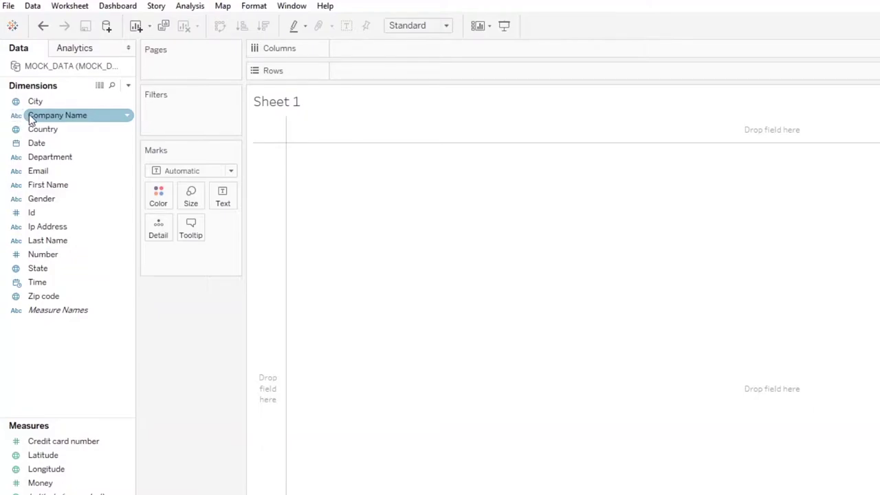
pyautogui.click(16, 101)
pyautogui.click(43, 172)
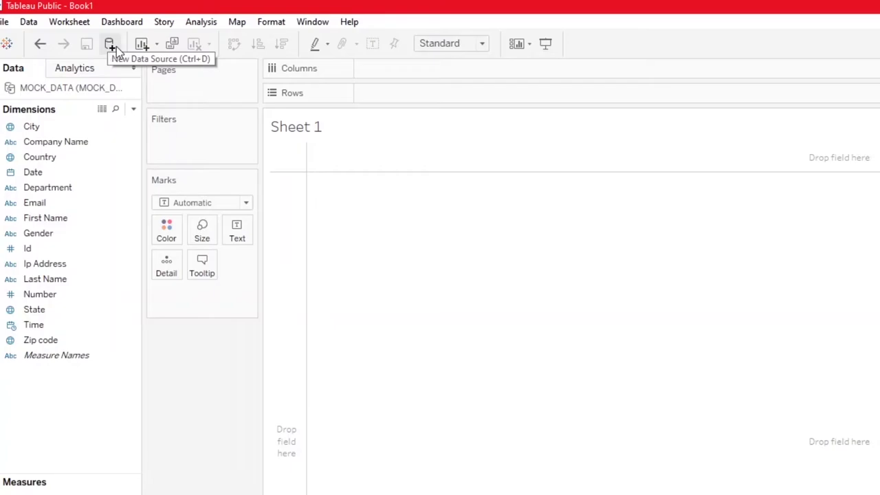
pyautogui.click(156, 46)
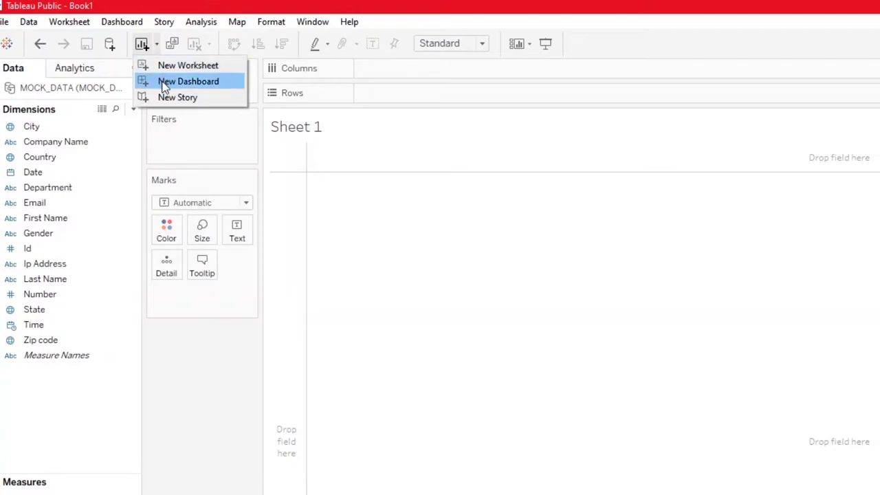
pyautogui.click(240, 344)
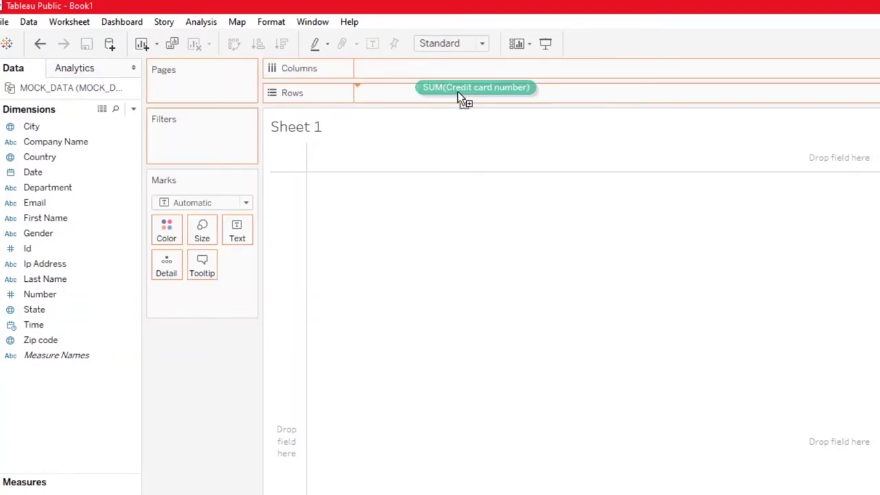
# Step: Plot summed Credit card number against First Name and swap axes into horizontal bars
pyautogui.moveTo(79, 492); pyautogui.dragTo(460, 98)
pyautogui.click(791, 434)
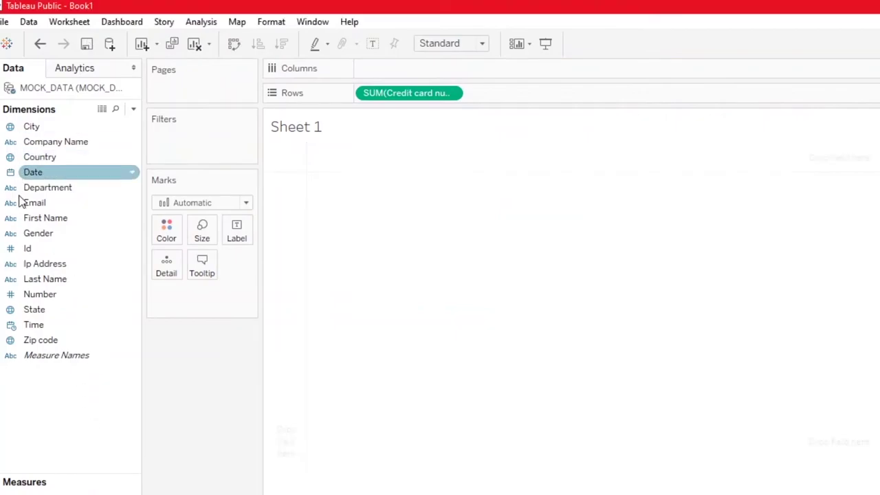
pyautogui.moveTo(31, 218)
pyautogui.mouseDown()
pyautogui.moveTo(345, 46)
pyautogui.moveTo(389, 69)
pyautogui.mouseUp()
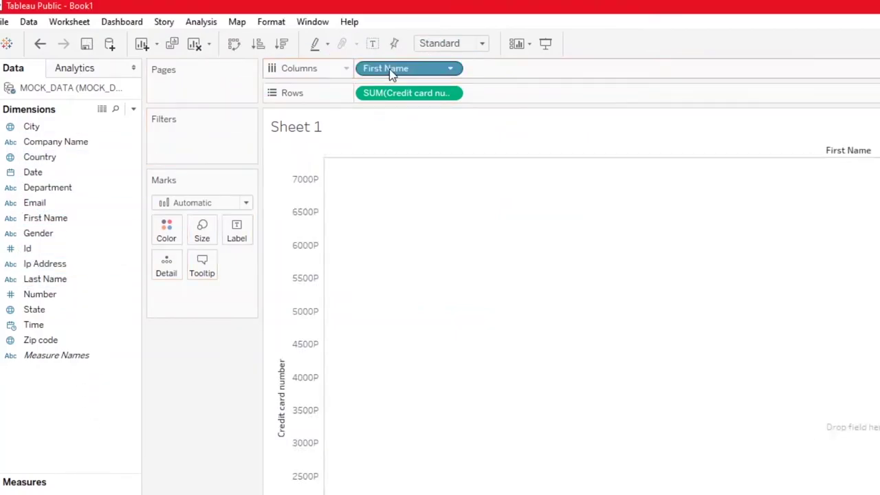
pyautogui.click(234, 45)
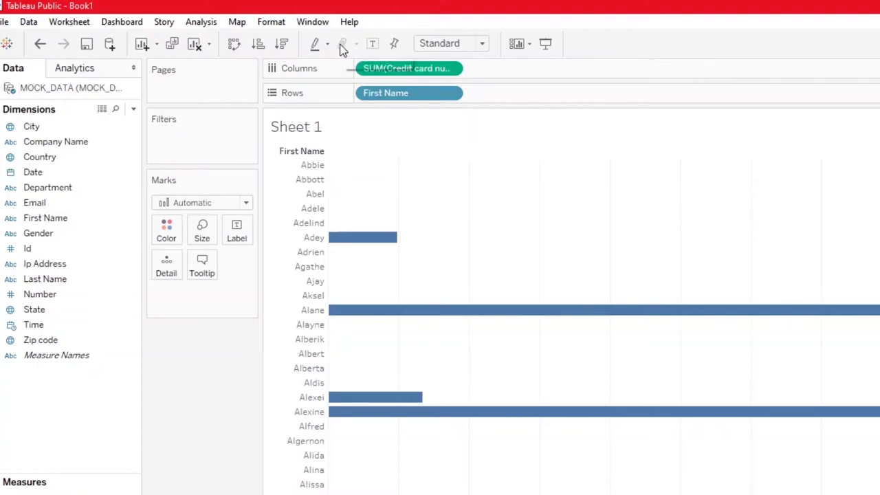
pyautogui.click(375, 43)
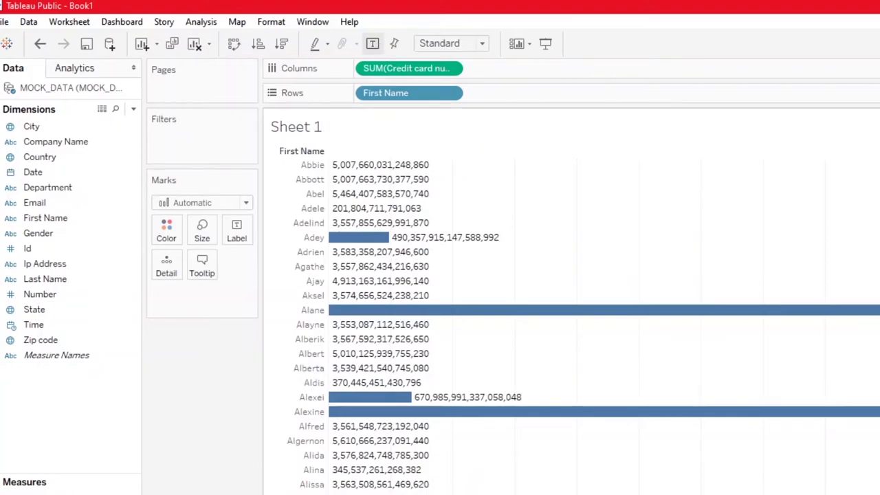
pyautogui.click(372, 42)
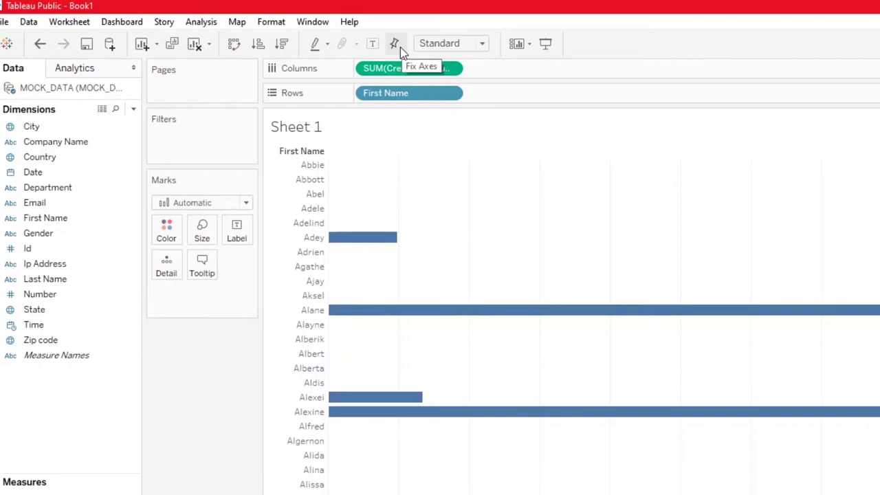
pyautogui.click(450, 46)
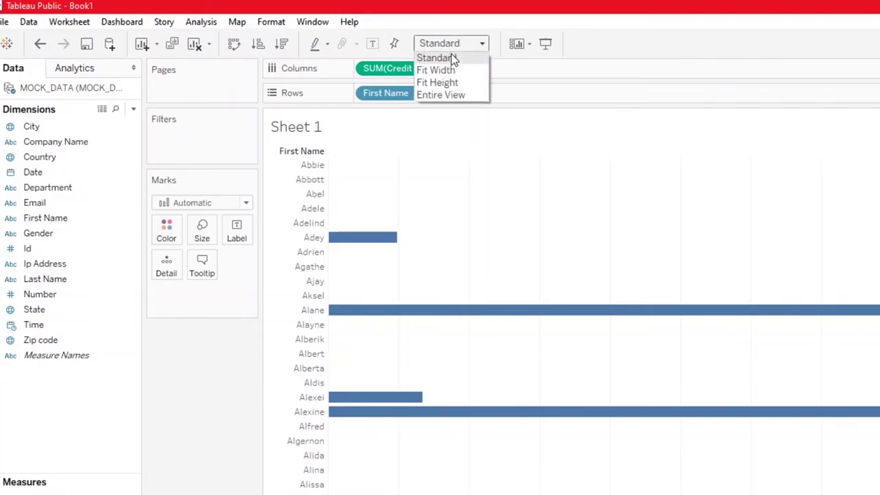
pyautogui.click(451, 93)
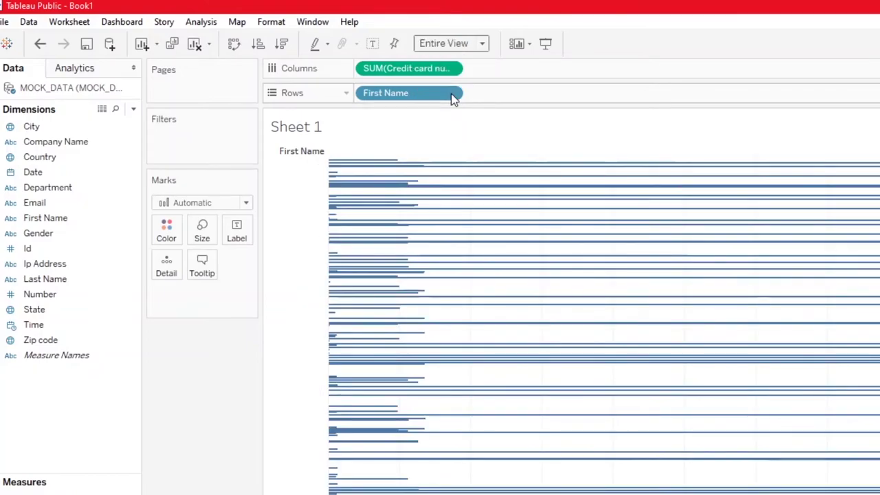
pyautogui.click(450, 41)
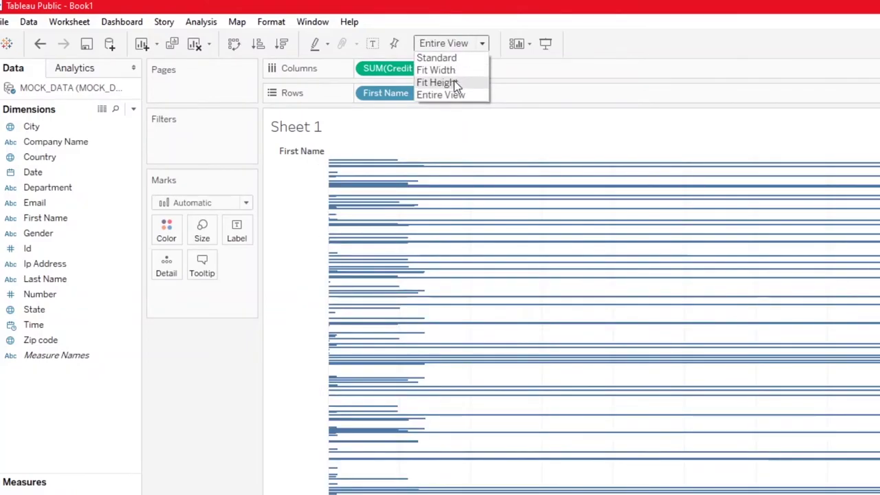
pyautogui.click(456, 83)
pyautogui.click(460, 45)
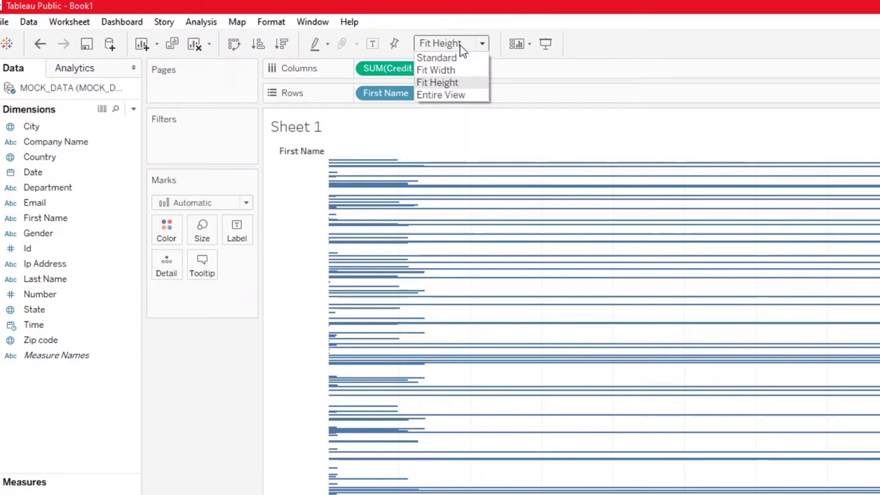
pyautogui.click(462, 69)
pyautogui.click(461, 45)
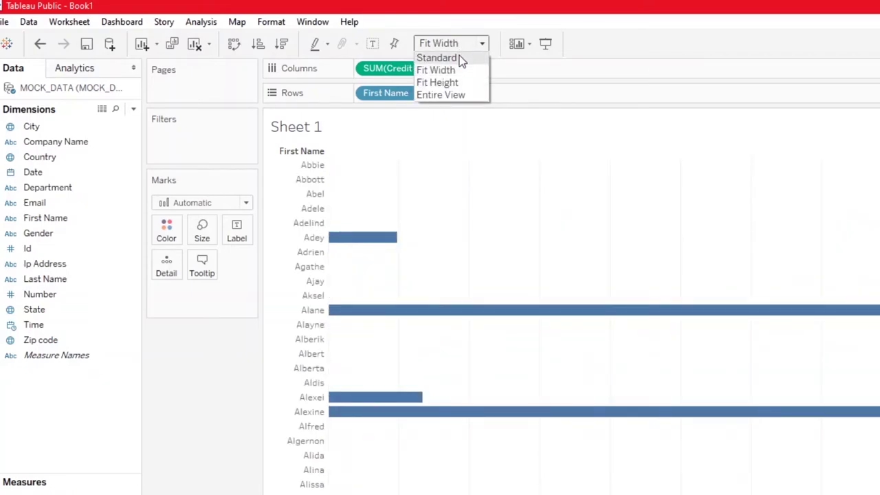
pyautogui.click(460, 57)
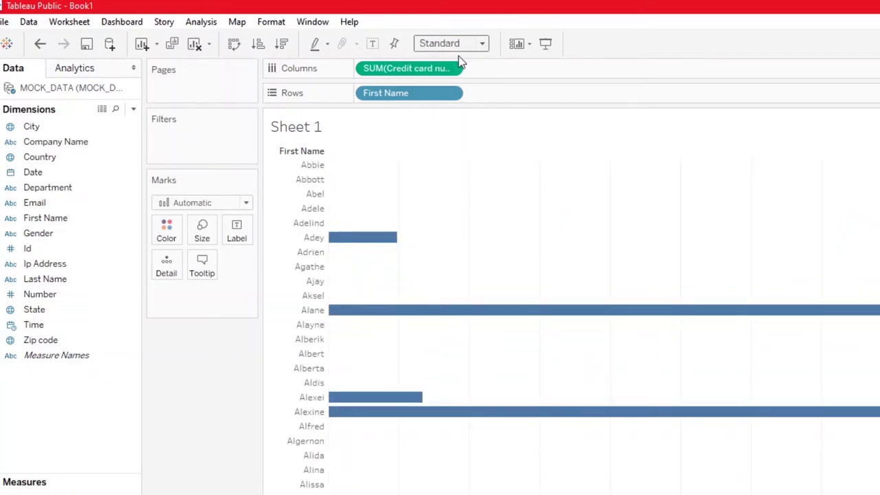
pyautogui.click(516, 47)
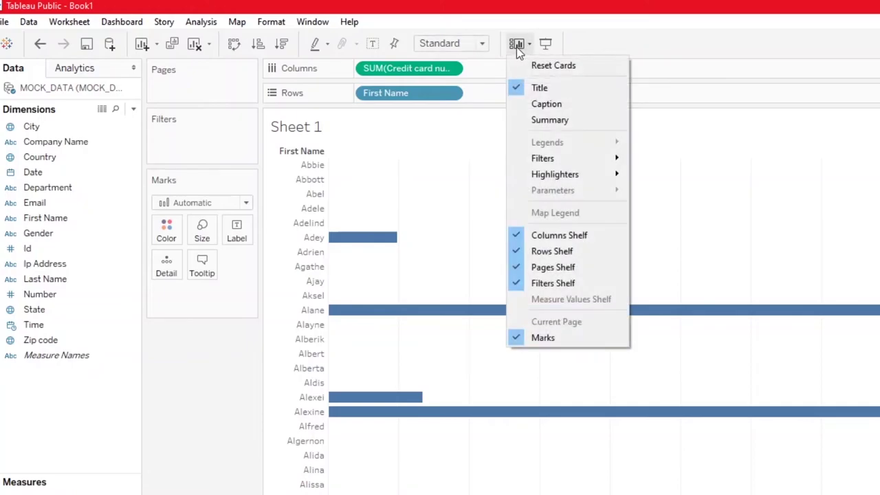
pyautogui.click(530, 89)
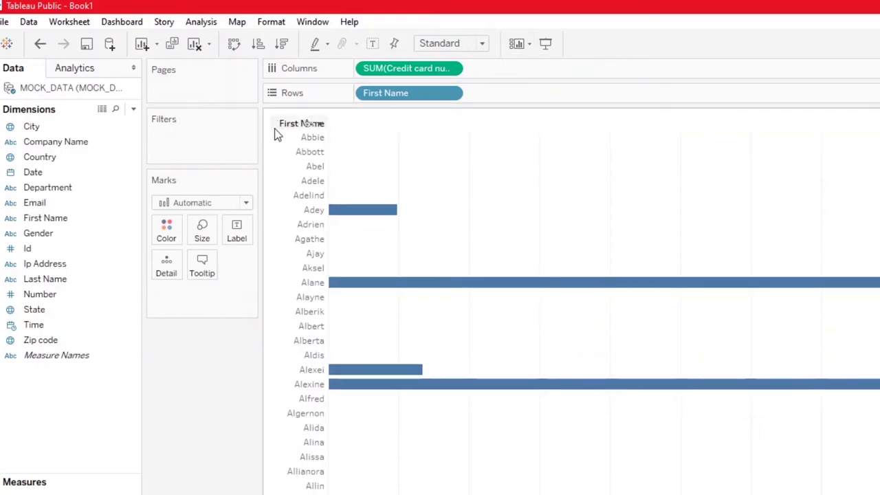
pyautogui.click(521, 45)
pyautogui.click(529, 90)
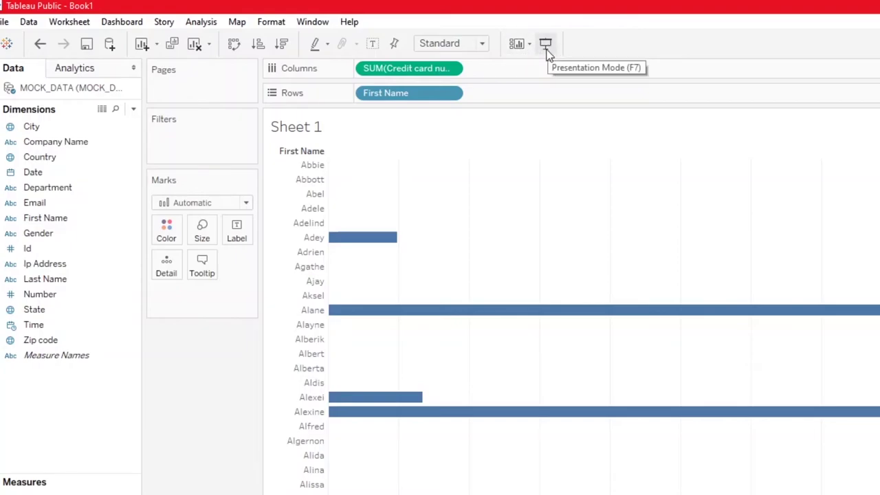
pyautogui.click(548, 52)
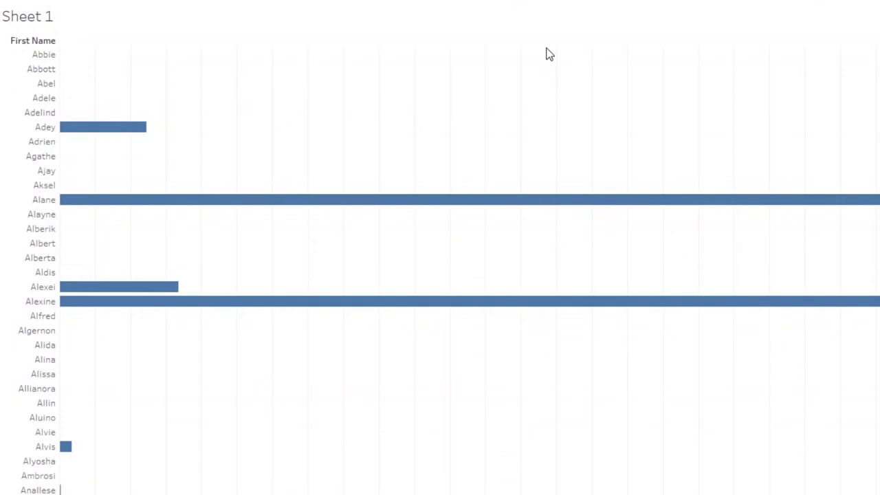
pyautogui.moveTo(543, 49)
pyautogui.press('Escape')
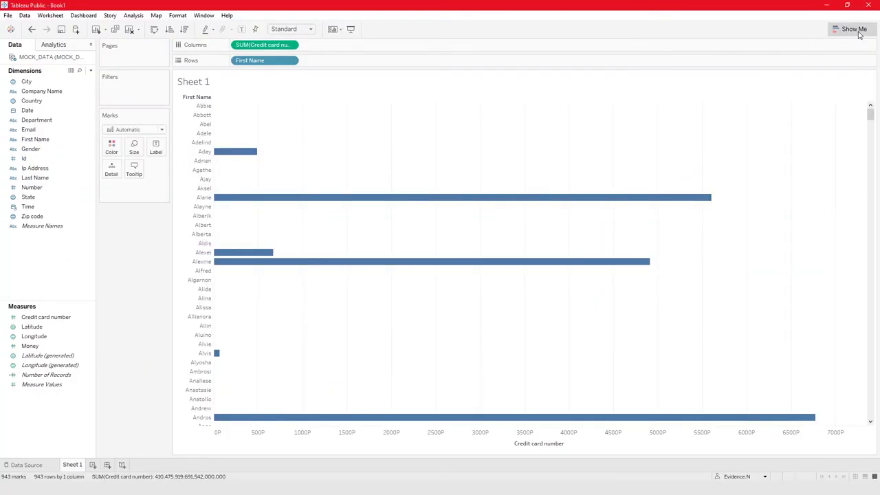
# Step: Convert the chart to a pie chart using Show Me, via stacked bars
pyautogui.click(855, 29)
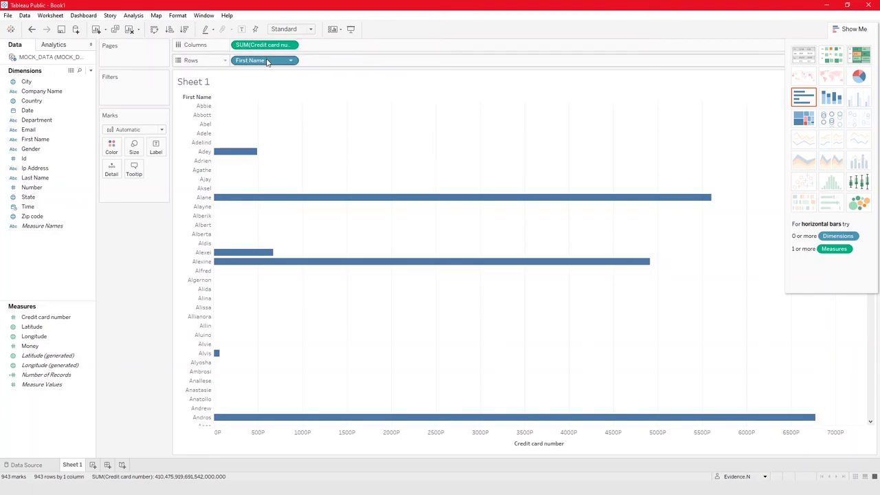
pyautogui.click(855, 102)
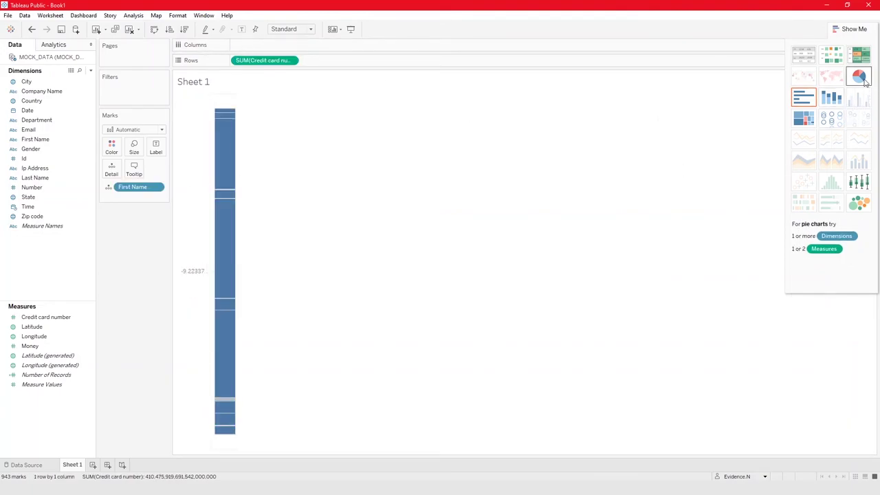
pyautogui.click(866, 81)
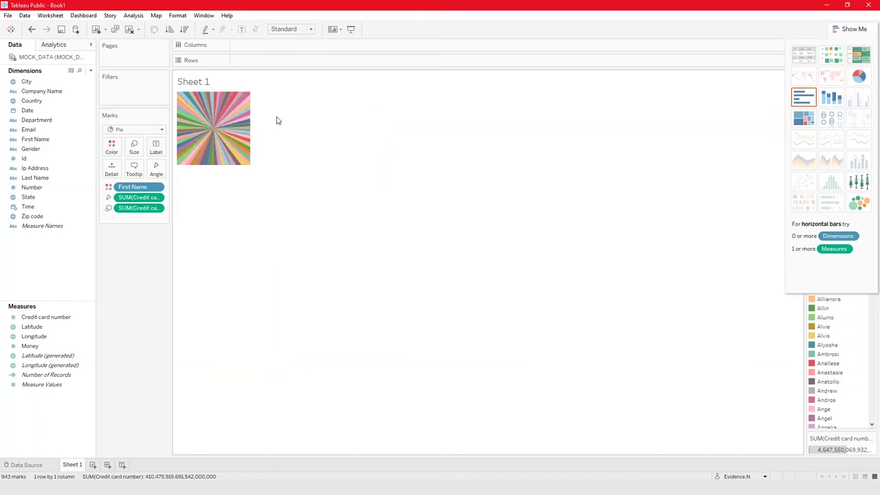
pyautogui.click(857, 30)
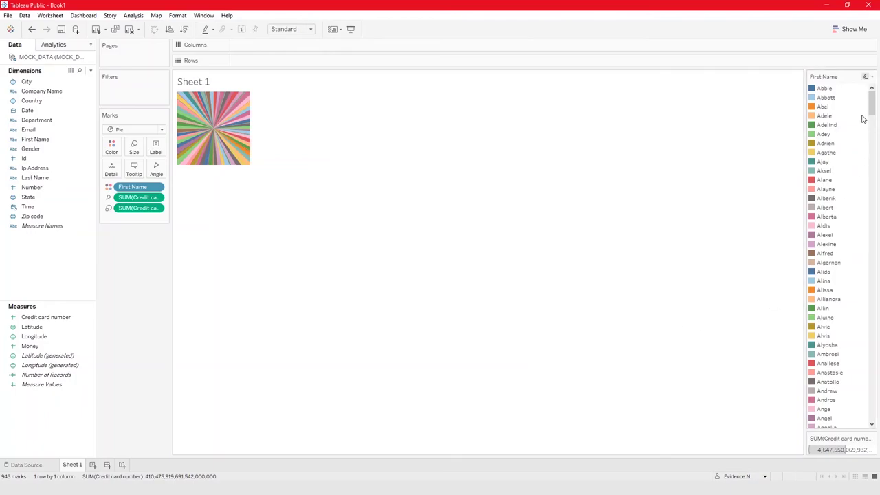
# Step: Hide both the First Name colour legend and the credit card sum legend
pyautogui.click(872, 76)
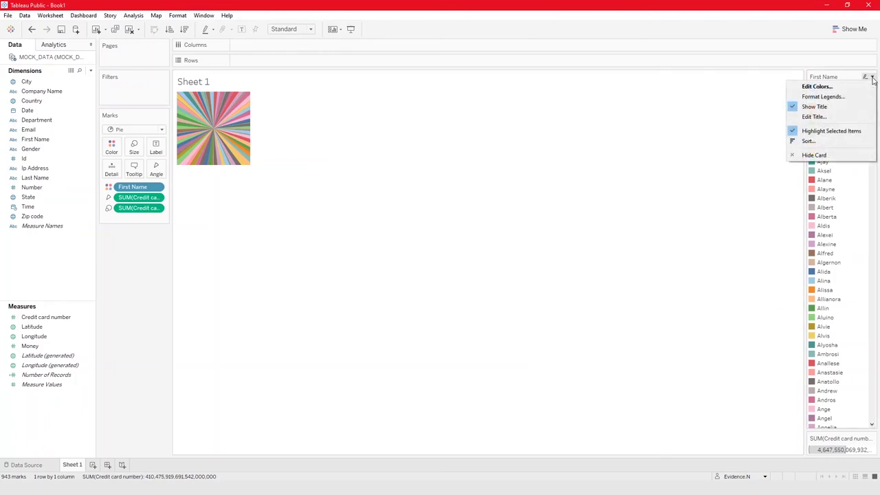
pyautogui.click(824, 157)
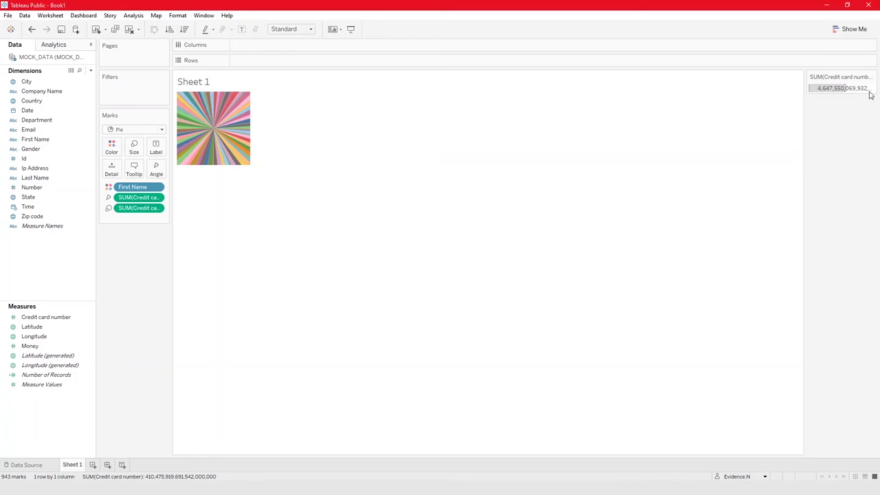
pyautogui.click(872, 77)
pyautogui.click(849, 136)
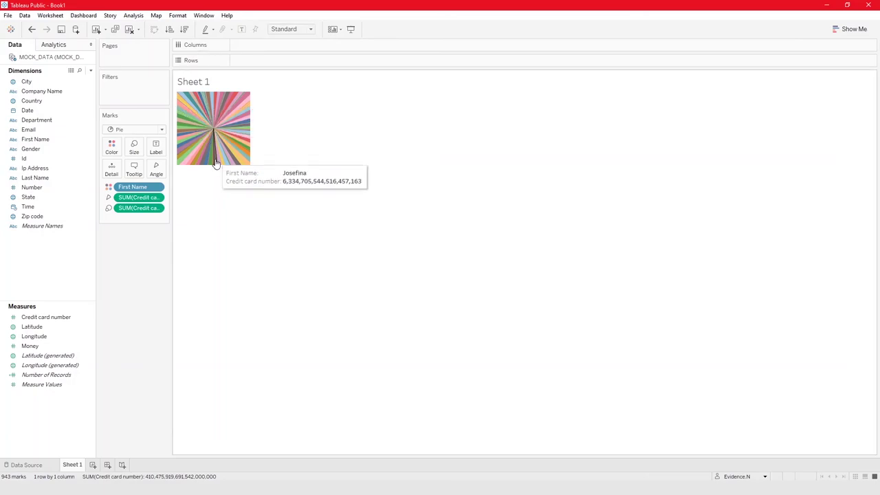
pyautogui.click(297, 31)
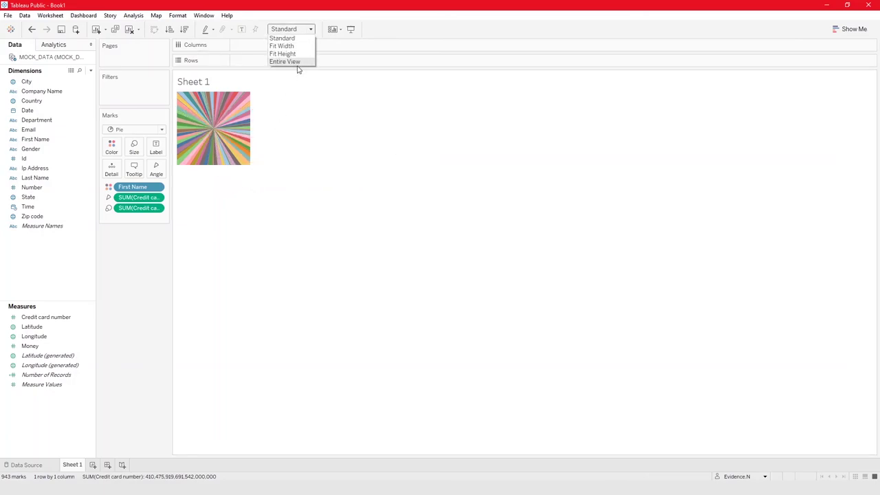
pyautogui.click(285, 62)
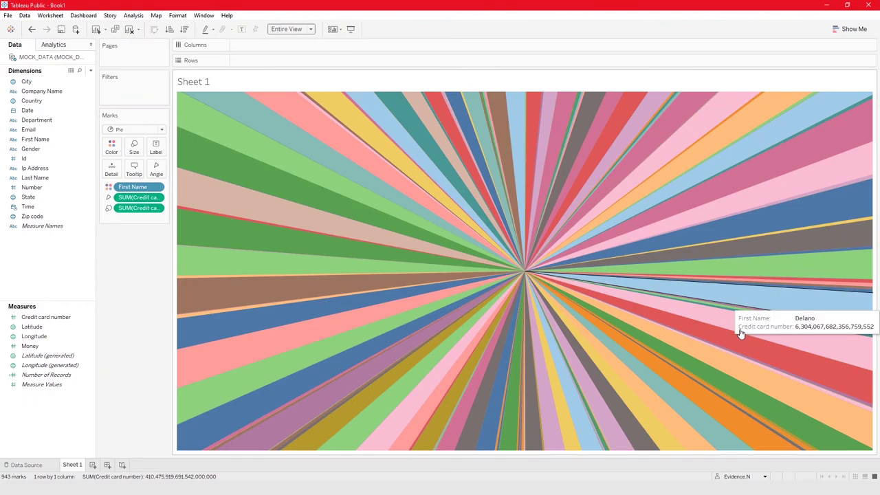
pyautogui.click(290, 30)
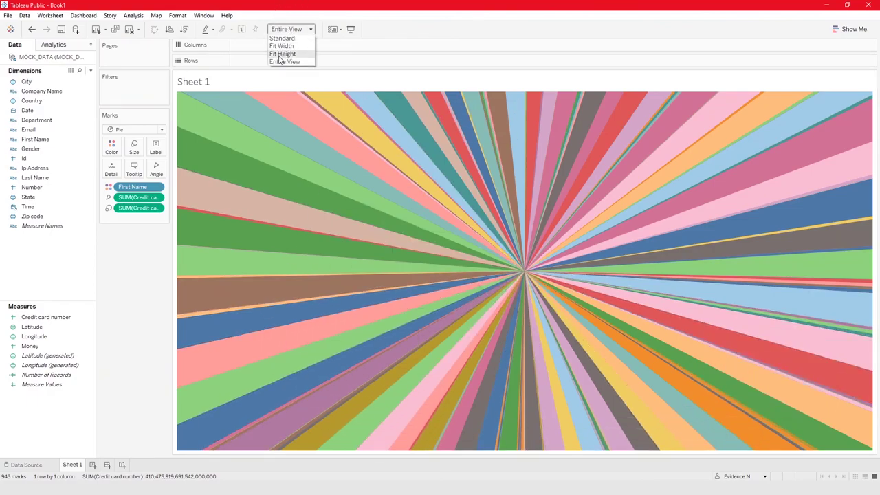
pyautogui.click(286, 46)
pyautogui.click(297, 29)
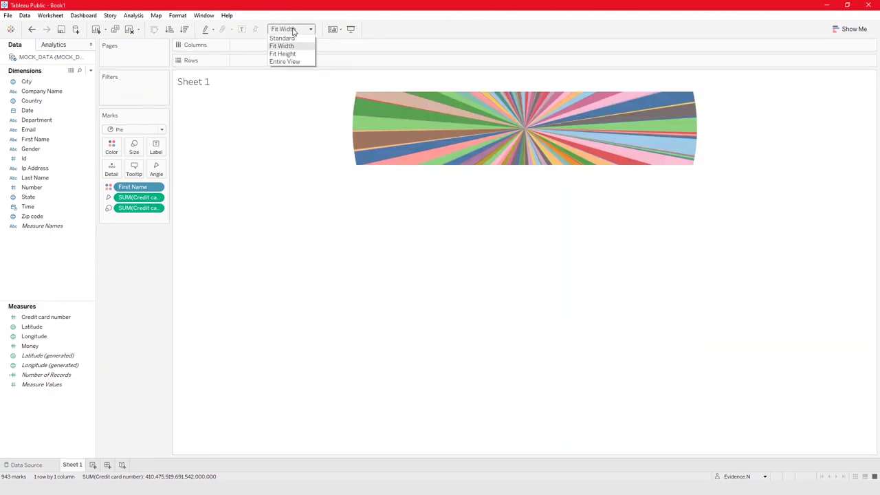
pyautogui.click(287, 54)
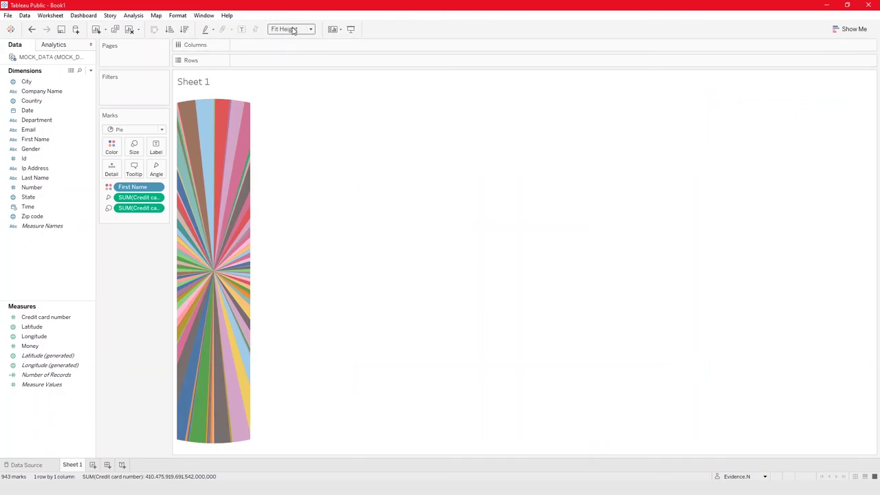
pyautogui.click(291, 30)
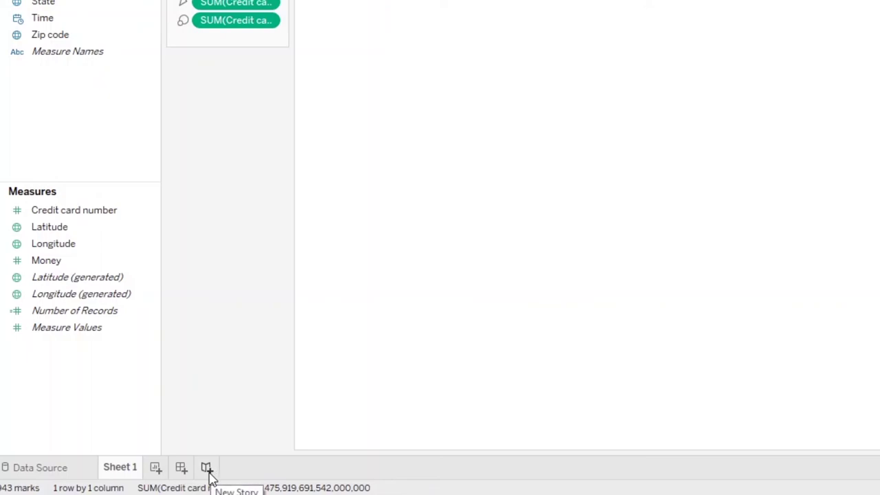
# Step: Add a new Story 1, Sheet 2 and Dashboard 1 to the workbook
pyautogui.click(207, 468)
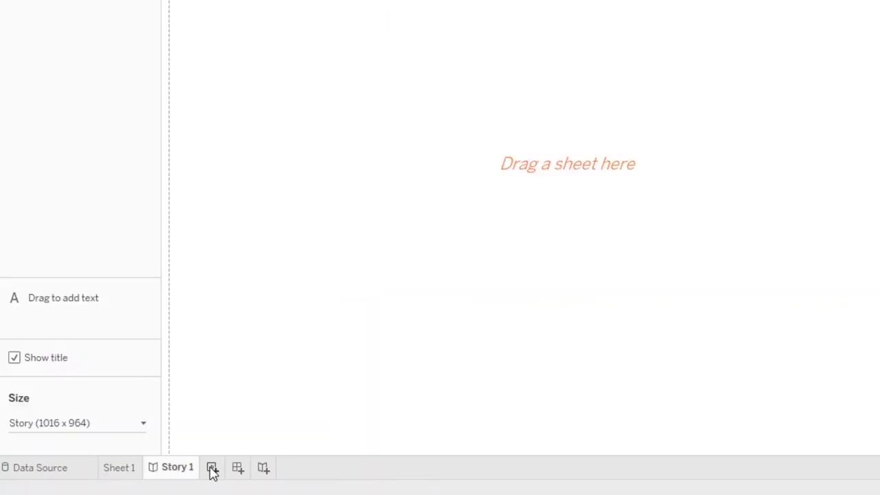
pyautogui.click(212, 468)
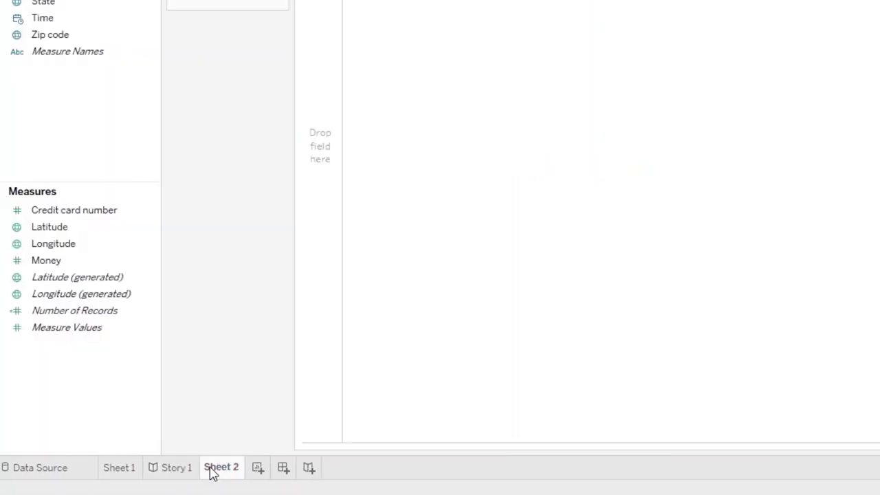
pyautogui.click(283, 468)
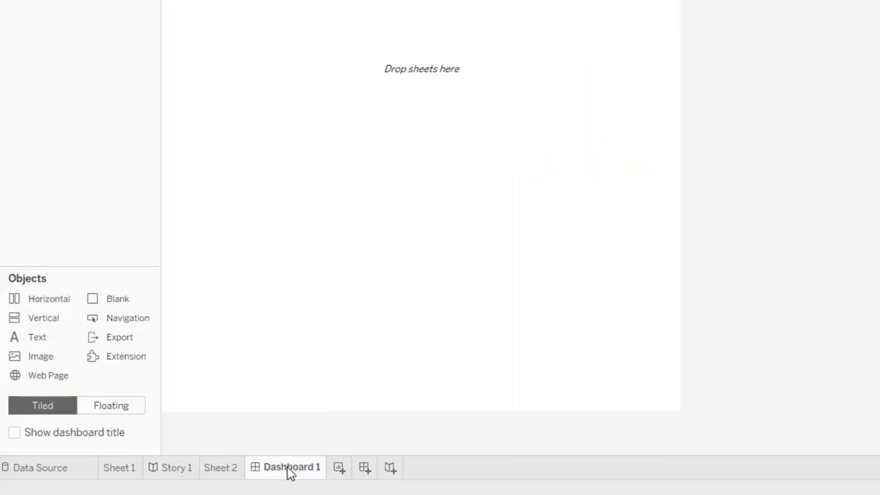